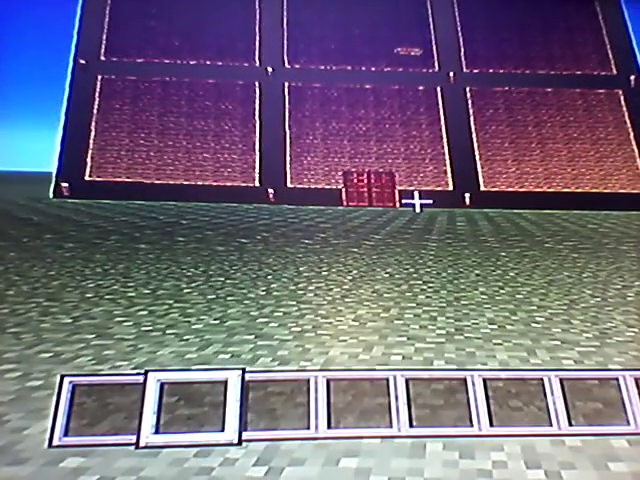
# Strafe left to line up with the lit-up house's double door
pyautogui.press('a')
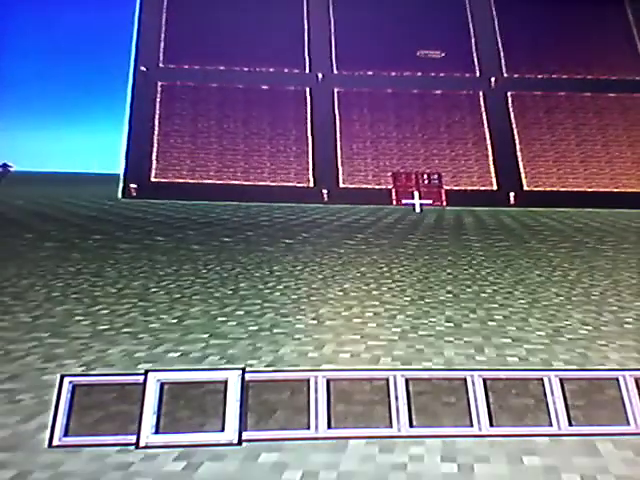